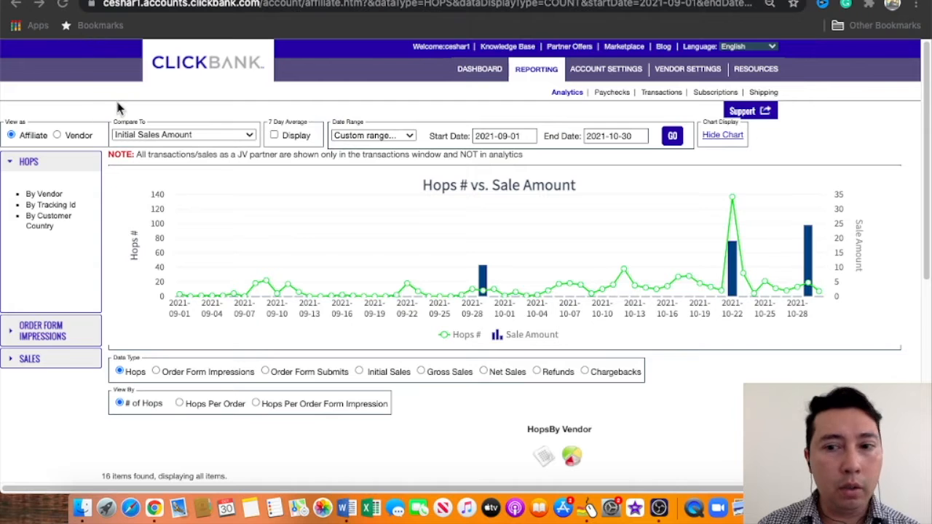
Step: Examine the Hops and Sale Amount axes of the affiliate analytics chart
{"action": "left_click", "coordinate": [63, 4]}
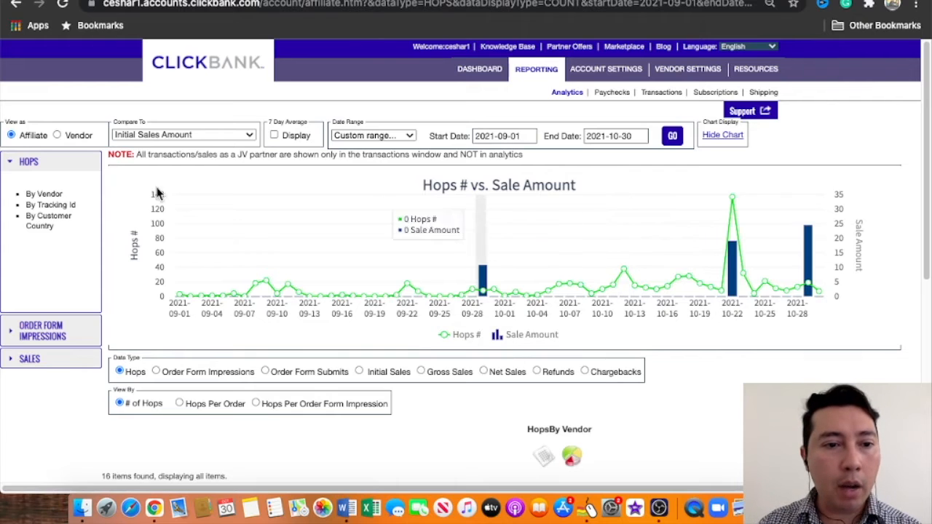
{"action": "left_click_drag", "start_coordinate": [129, 233], "coordinate": [122, 233]}
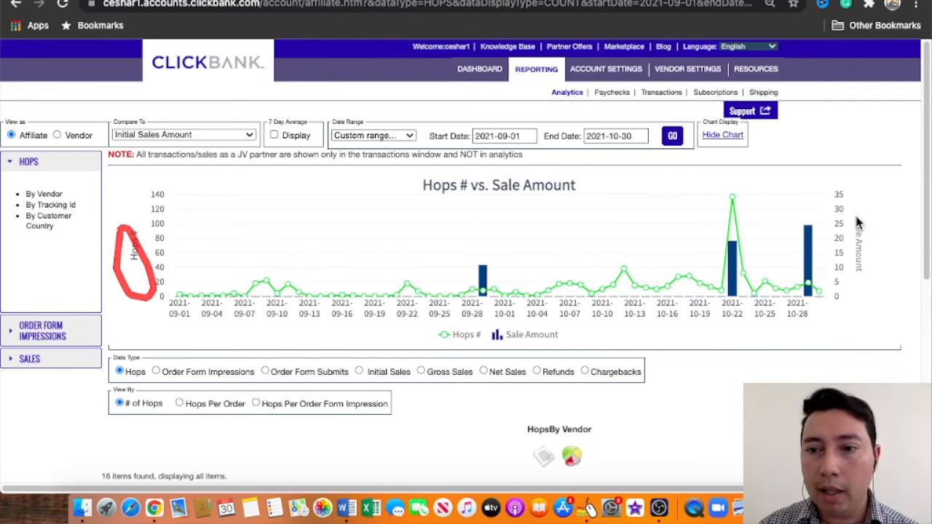
{"action": "left_click_drag", "start_coordinate": [857, 220], "coordinate": [859, 213]}
{"action": "key", "text": "Escape"}
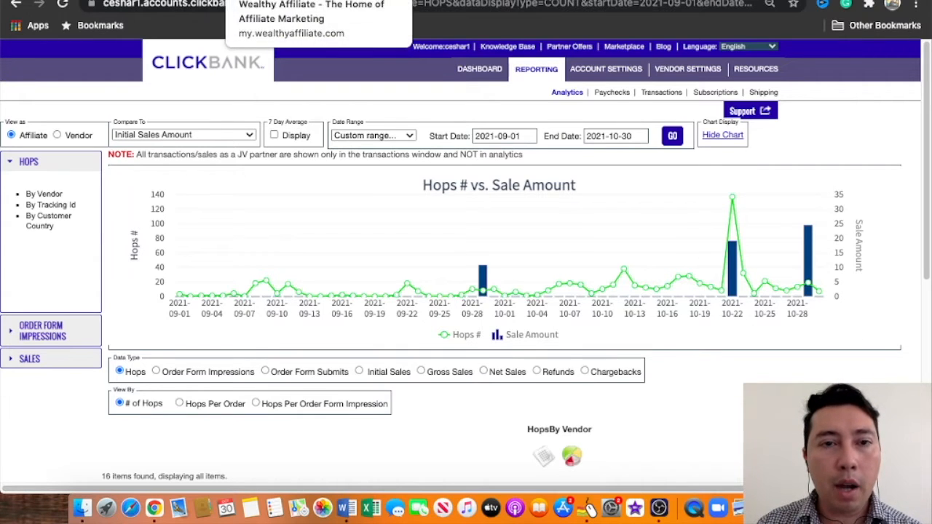
Step: Switch to Wealthy Affiliate, open the website builder and choose to register a new domain
{"action": "left_click", "coordinate": [247, 0]}
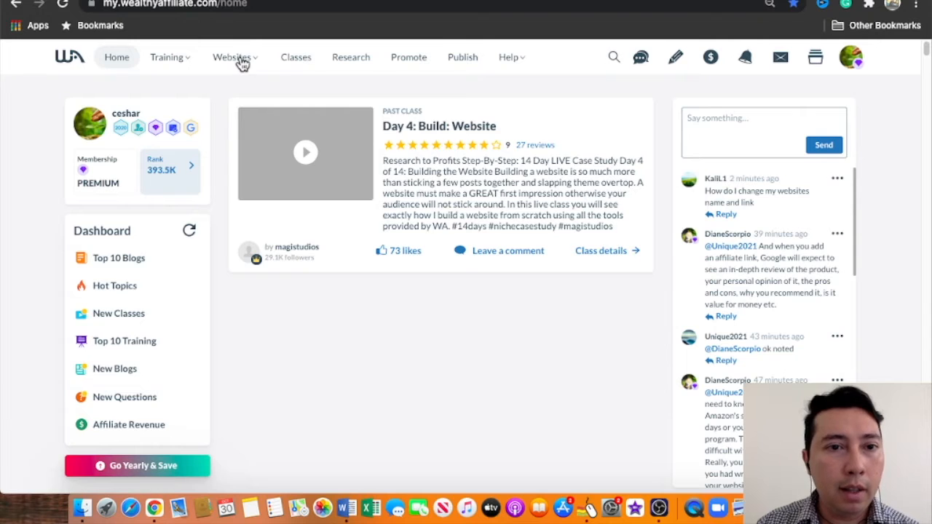
{"action": "left_click", "coordinate": [238, 61]}
{"action": "left_click", "coordinate": [503, 141]}
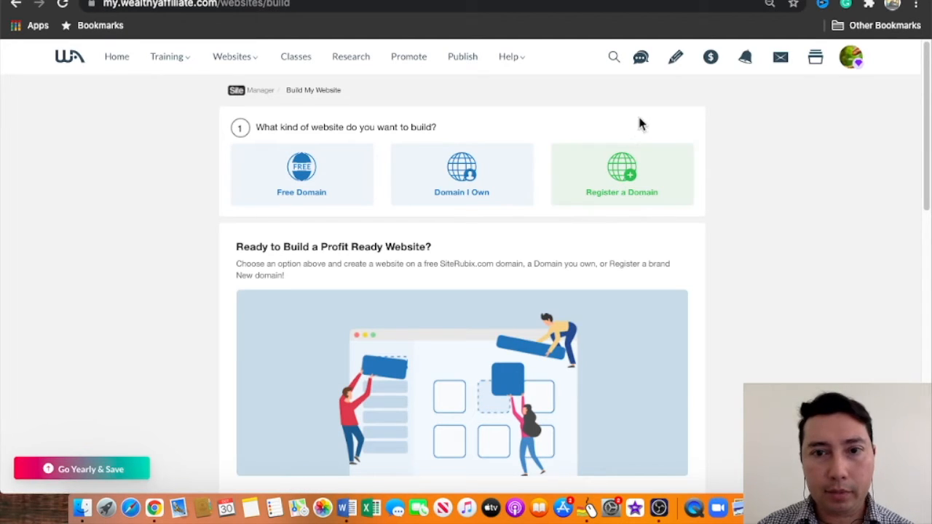
{"action": "left_click", "coordinate": [605, 196]}
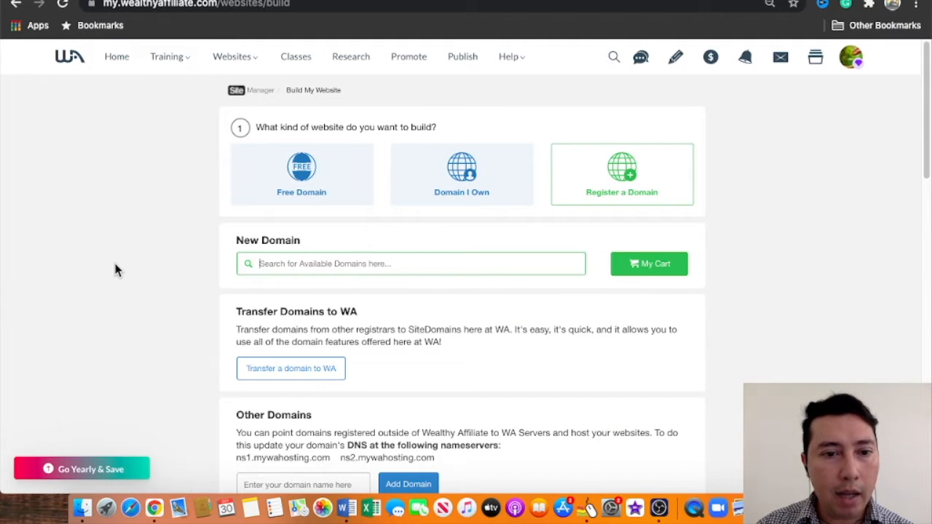
Step: Search for the new domain cryptoceshar.com and add it to the cart
{"action": "type", "text": "d"}
{"action": "type", "text": "r"}
{"action": "type", "text": "yptoceshar"}
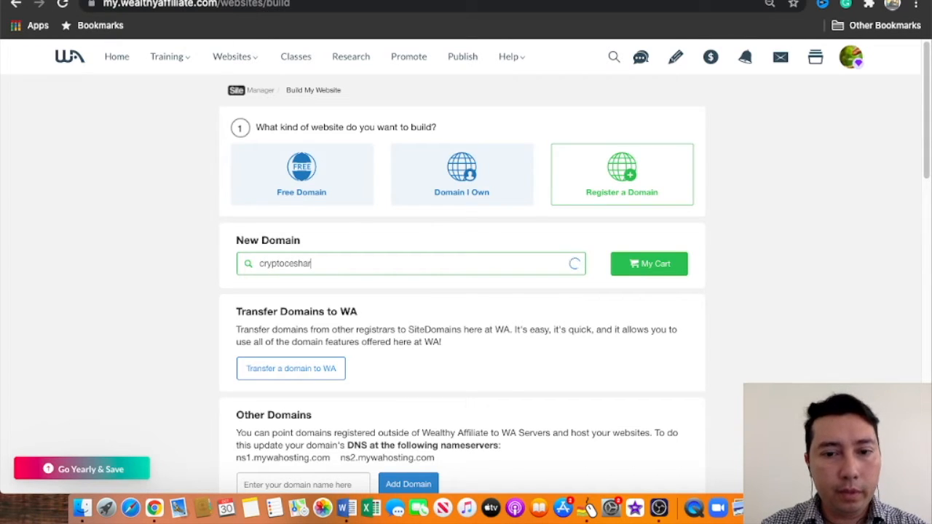
{"action": "type", "text": ".com"}
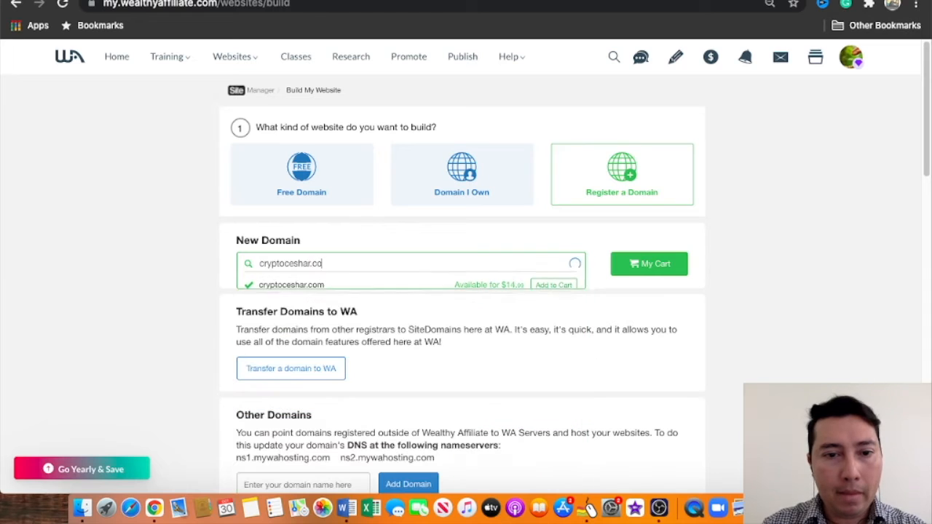
{"action": "left_click", "coordinate": [560, 291]}
Step: Check out the domain in the cart and continue with its registration
{"action": "left_click", "coordinate": [647, 271]}
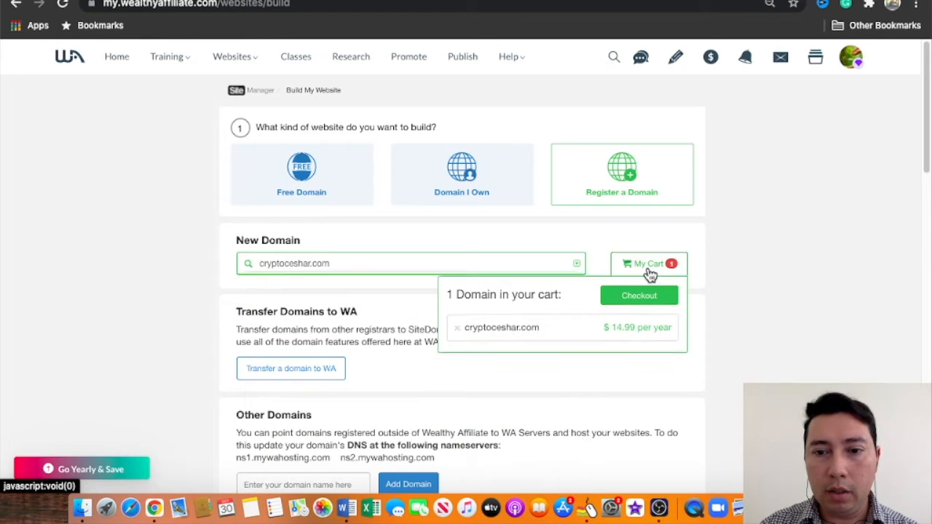
{"action": "left_click", "coordinate": [649, 295]}
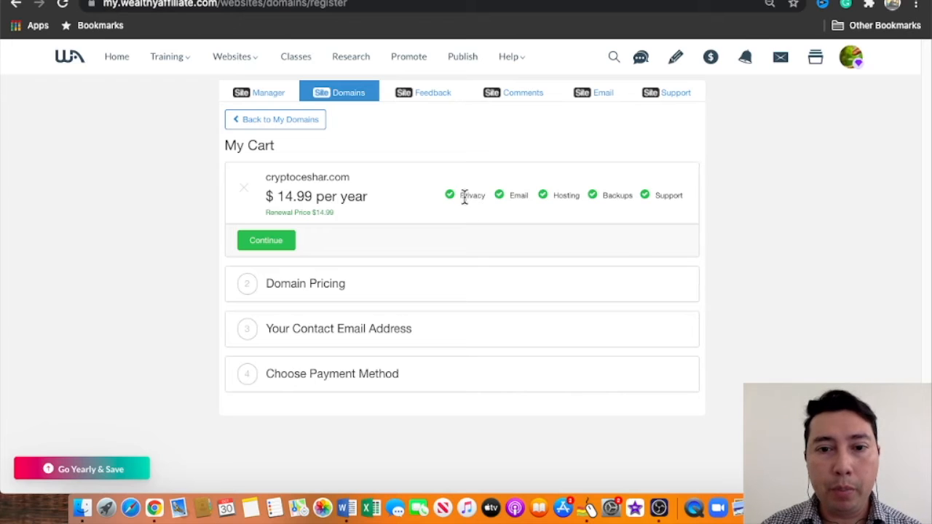
{"action": "left_click", "coordinate": [266, 241]}
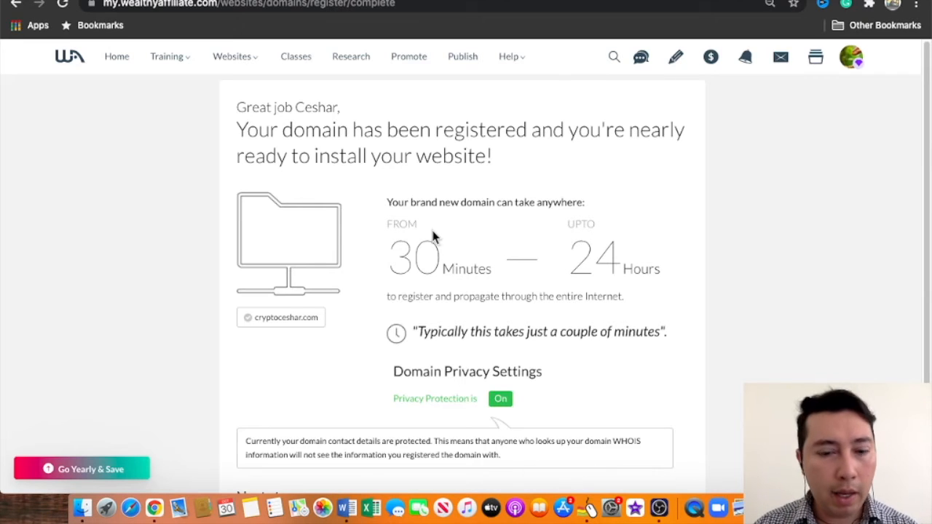
Step: Review the registered domain's propagation time range and its privacy protection setting
{"action": "left_click", "coordinate": [588, 508]}
{"action": "left_click_drag", "start_coordinate": [387, 284], "coordinate": [505, 285]}
{"action": "left_click_drag", "start_coordinate": [612, 285], "coordinate": [721, 284]}
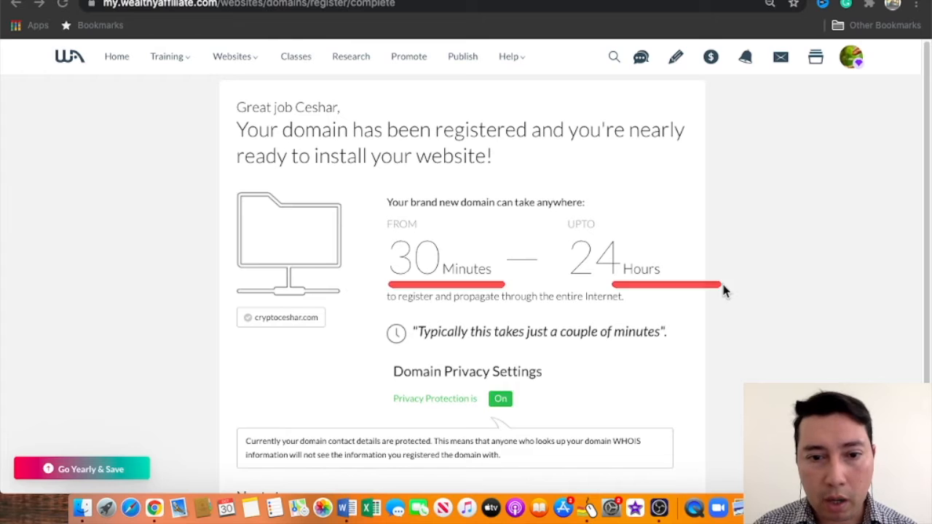
{"action": "key", "text": "Escape"}
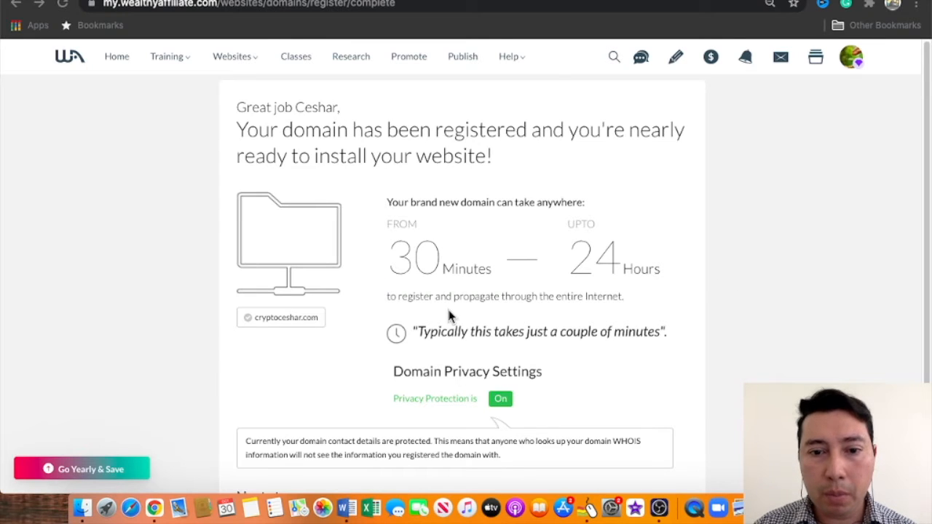
{"action": "left_click_drag", "start_coordinate": [393, 315], "coordinate": [645, 312]}
{"action": "key", "text": "Escape"}
{"action": "scroll", "coordinate": [717, 265], "scroll_direction": "down", "scroll_amount": 3}
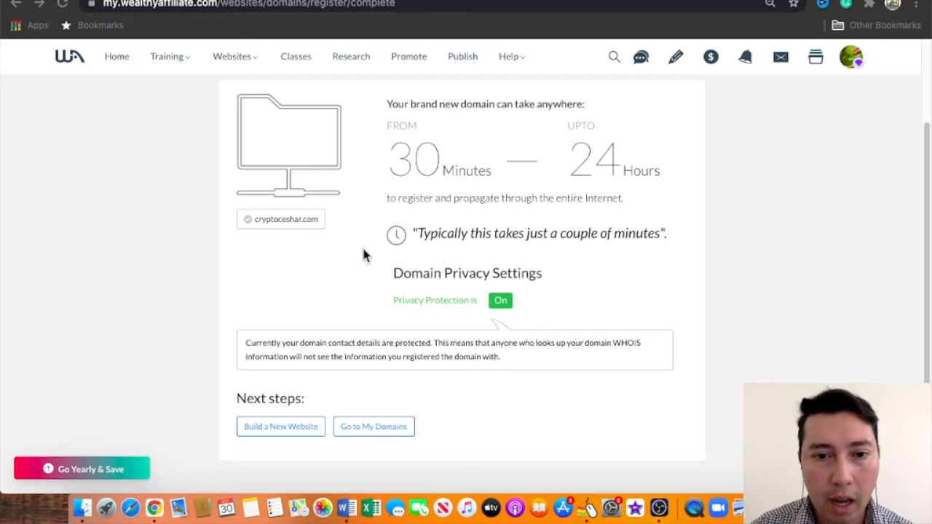
{"action": "mouse_move", "coordinate": [543, 290]}
{"action": "left_mouse_down"}
{"action": "mouse_move", "coordinate": [589, 263]}
{"action": "mouse_move", "coordinate": [364, 249]}
{"action": "mouse_move", "coordinate": [366, 262]}
{"action": "left_mouse_up"}
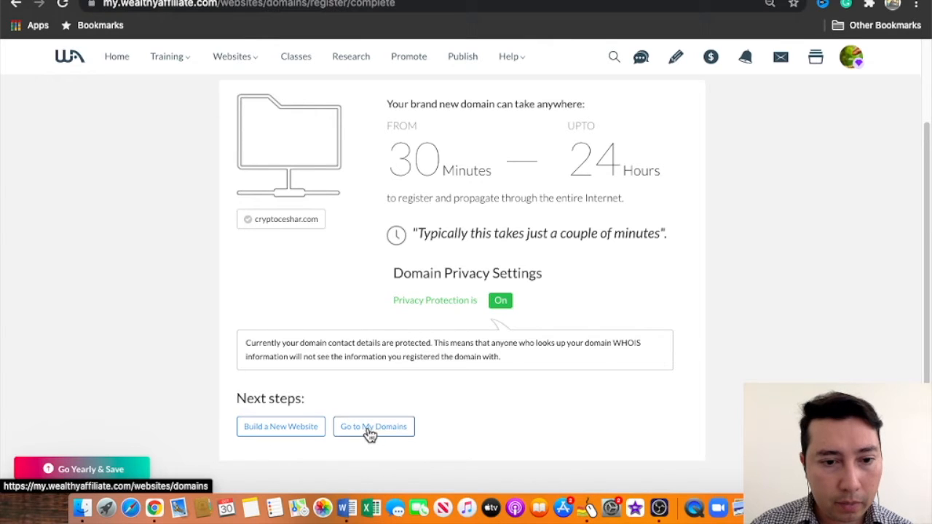
Step: Start building a new website using the Domain I Own option with cryptoceshar.com
{"action": "left_click", "coordinate": [245, 435]}
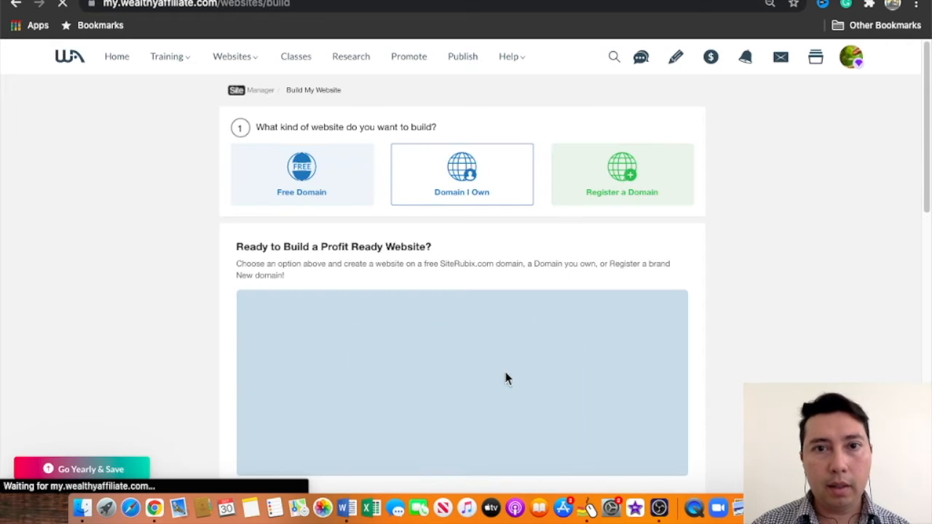
{"action": "scroll", "coordinate": [629, 242], "scroll_direction": "down", "scroll_amount": 5}
{"action": "scroll", "coordinate": [612, 248], "scroll_direction": "down", "scroll_amount": 2}
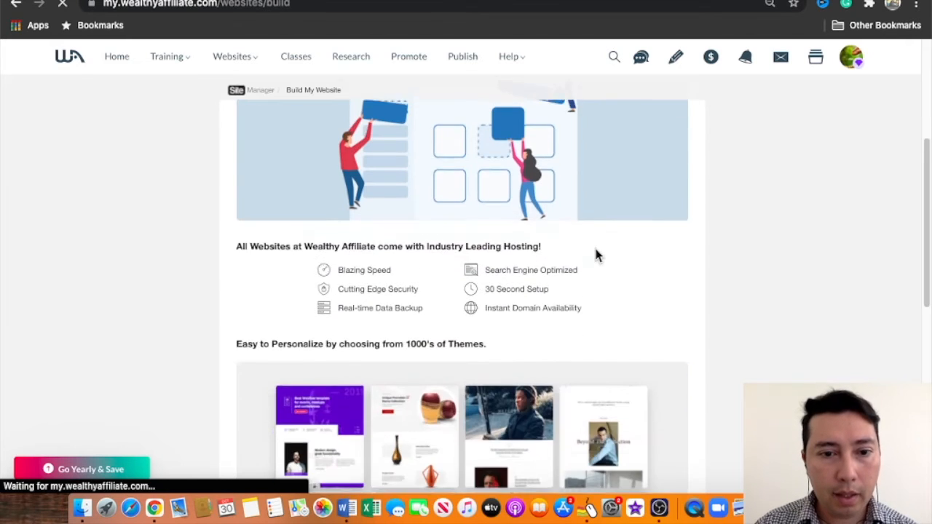
{"action": "scroll", "coordinate": [595, 254], "scroll_direction": "up", "scroll_amount": 6}
{"action": "left_click", "coordinate": [452, 188]}
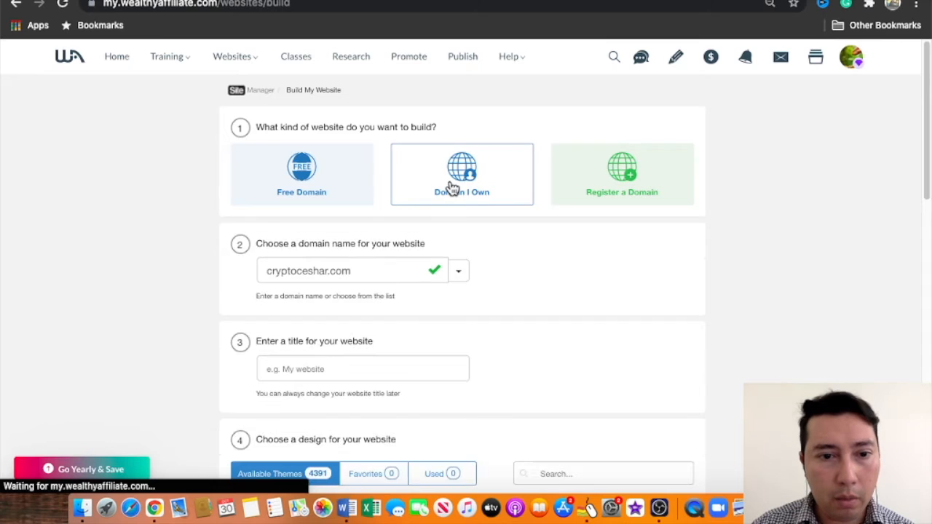
{"action": "mouse_move", "coordinate": [240, 238]}
{"action": "left_mouse_down"}
{"action": "mouse_move", "coordinate": [249, 316]}
{"action": "mouse_move", "coordinate": [516, 313]}
{"action": "mouse_move", "coordinate": [264, 244]}
{"action": "mouse_move", "coordinate": [238, 245]}
{"action": "left_mouse_up"}
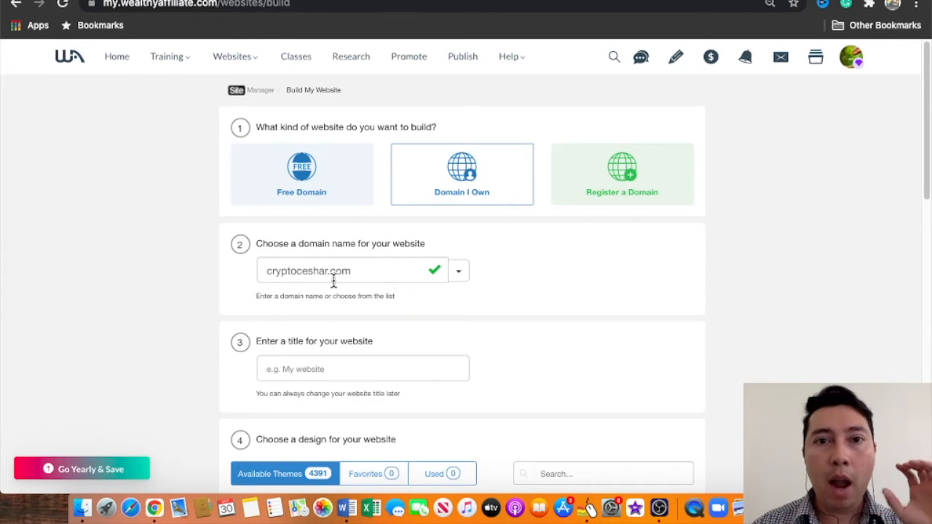
Step: Enter "Cryptocurrency reviews" as the website's title
{"action": "scroll", "coordinate": [393, 361], "scroll_direction": "down", "scroll_amount": 1}
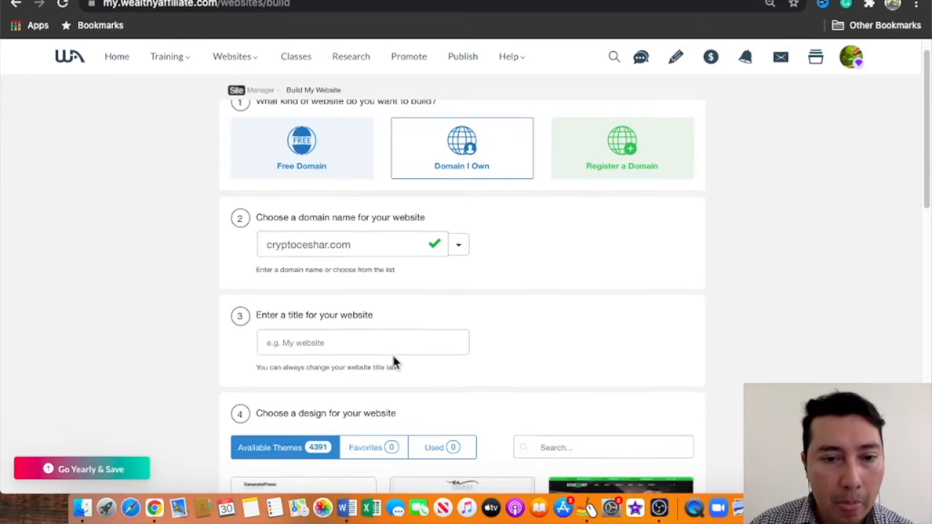
{"action": "left_click", "coordinate": [337, 343]}
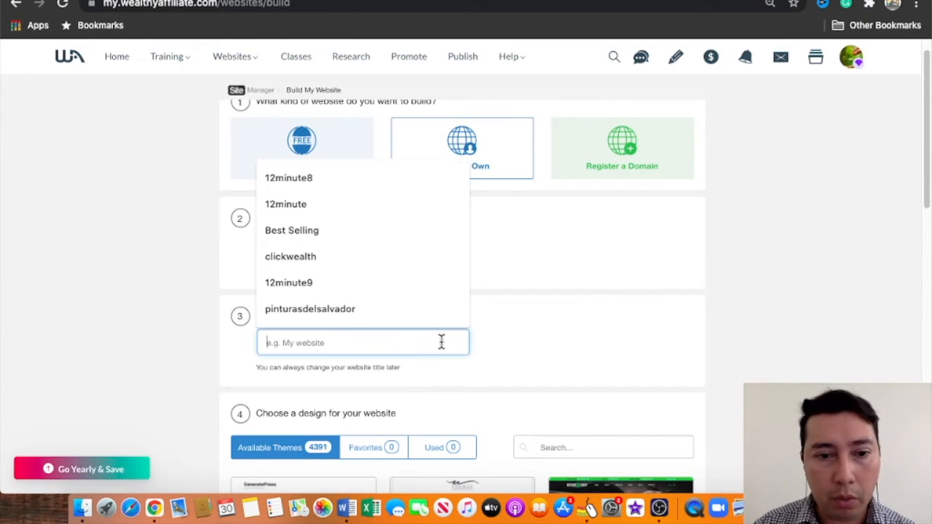
{"action": "left_click", "coordinate": [575, 338]}
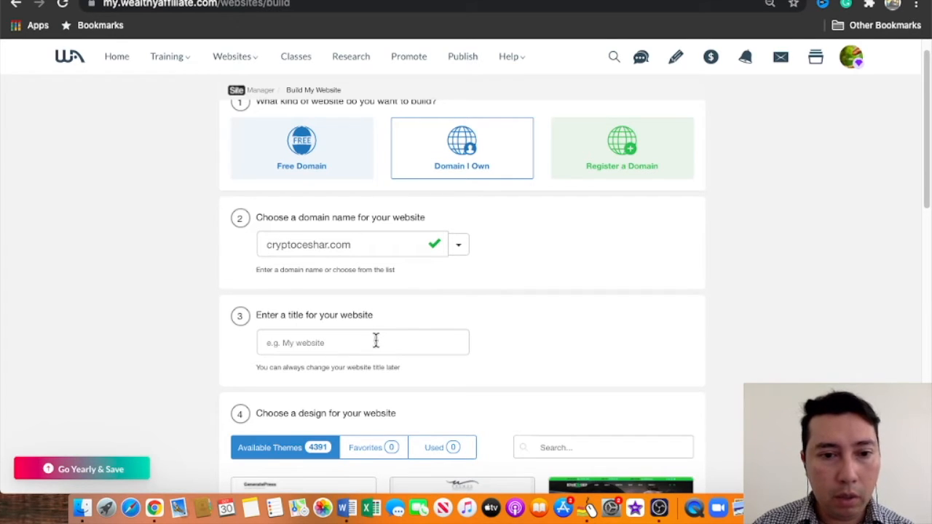
{"action": "left_click", "coordinate": [375, 341]}
{"action": "type", "text": "Cryptocurrency"}
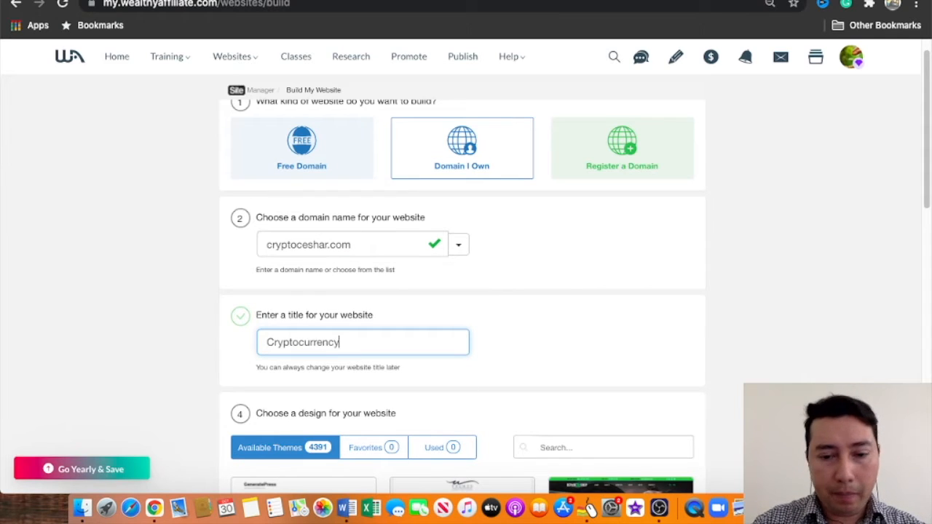
{"action": "type", "text": " reviews"}
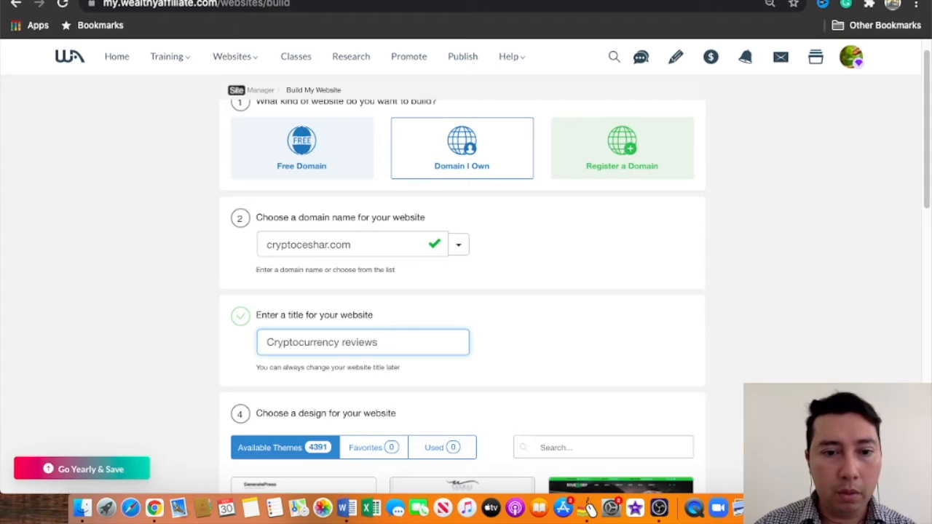
{"action": "left_click", "coordinate": [655, 327]}
Step: Browse the available theme designs for the website
{"action": "scroll", "coordinate": [648, 306], "scroll_direction": "down", "scroll_amount": 1}
{"action": "scroll", "coordinate": [648, 296], "scroll_direction": "down", "scroll_amount": 5}
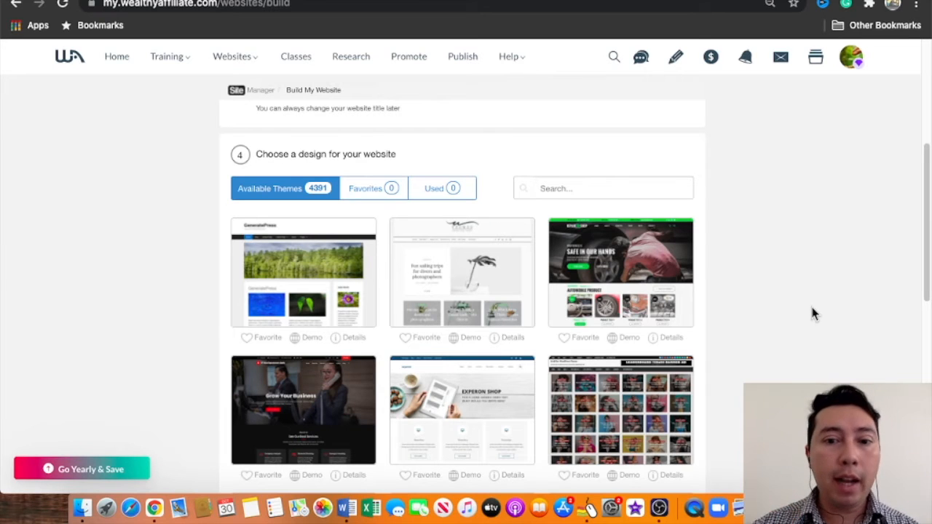
{"action": "scroll", "coordinate": [804, 295], "scroll_direction": "down", "scroll_amount": 2}
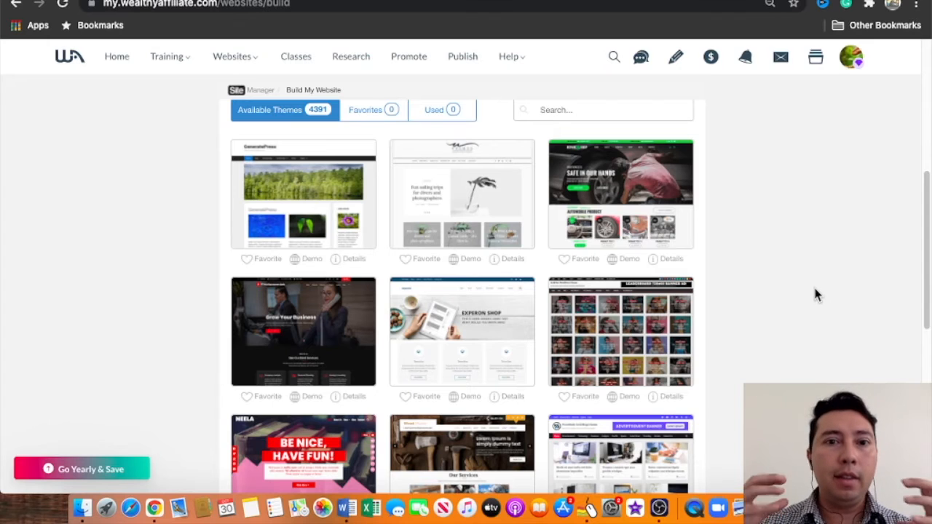
{"action": "scroll", "coordinate": [763, 322], "scroll_direction": "down", "scroll_amount": 15}
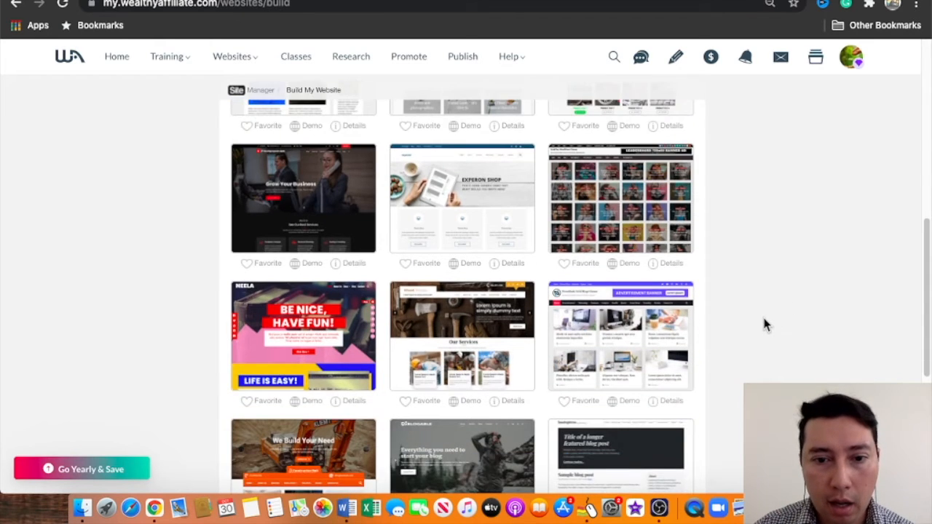
{"action": "scroll", "coordinate": [763, 322], "scroll_direction": "down", "scroll_amount": 15}
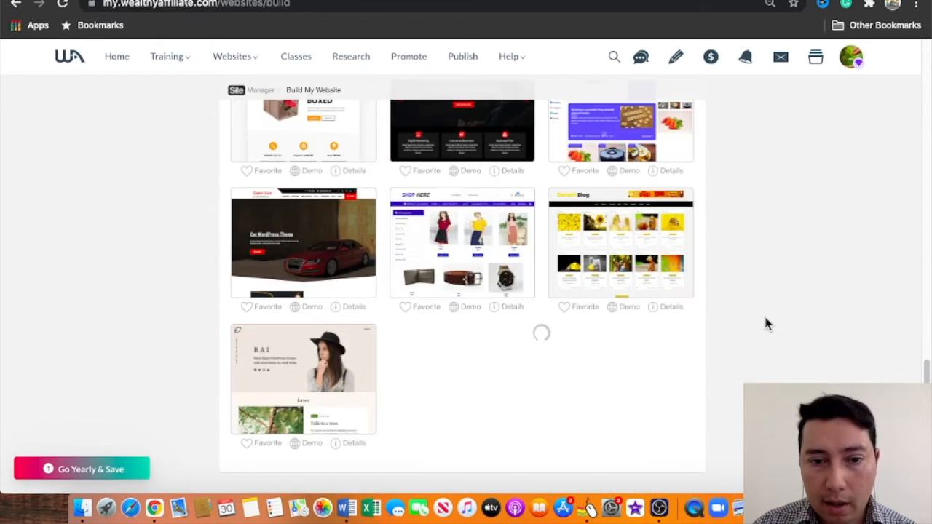
{"action": "scroll", "coordinate": [764, 323], "scroll_direction": "down", "scroll_amount": 15}
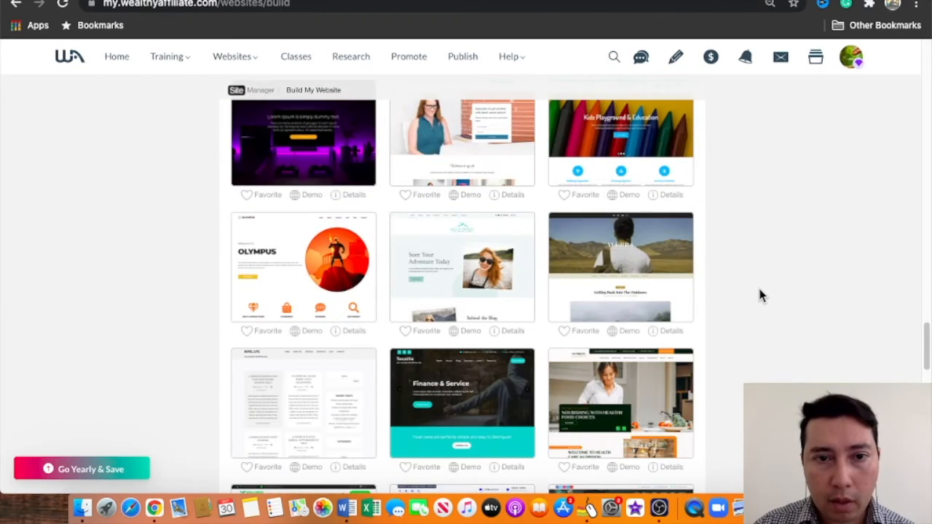
{"action": "scroll", "coordinate": [760, 295], "scroll_direction": "up", "scroll_amount": 20}
{"action": "scroll", "coordinate": [547, 306], "scroll_direction": "down", "scroll_amount": 5}
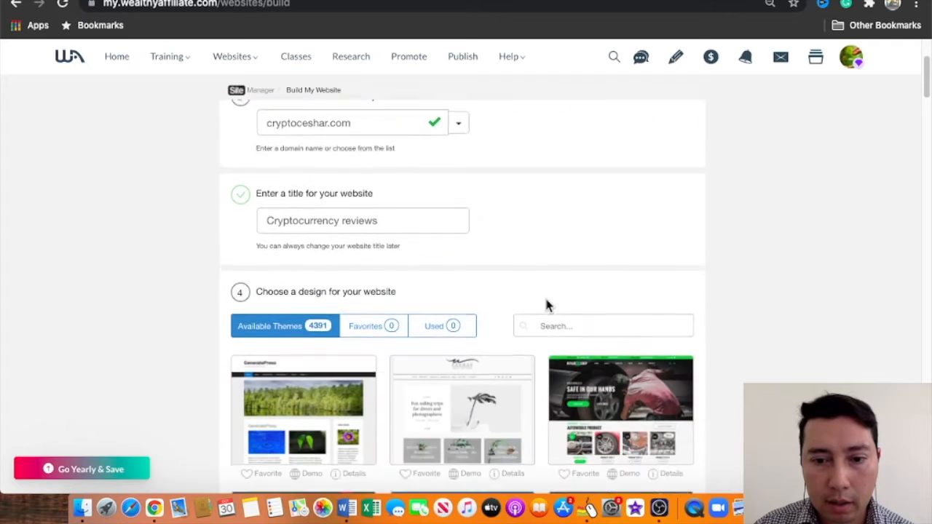
Step: Search the available website themes for "vip"
{"action": "left_click", "coordinate": [584, 287]}
{"action": "type", "text": "vip"}
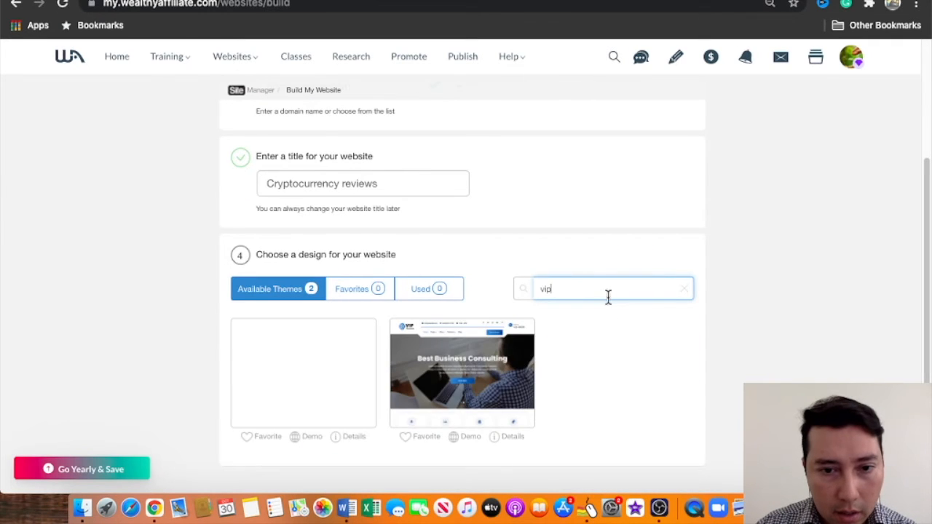
{"action": "scroll", "coordinate": [744, 316], "scroll_direction": "down", "scroll_amount": 1}
{"action": "scroll", "coordinate": [744, 316], "scroll_direction": "down", "scroll_amount": 1}
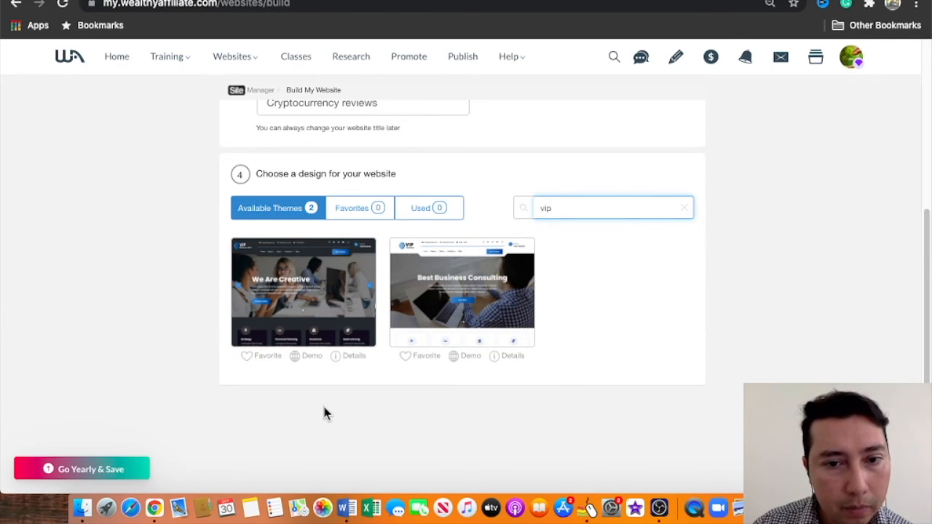
Step: Open the demo of the dark VIP business theme and look through its page layout
{"action": "left_click", "coordinate": [304, 362]}
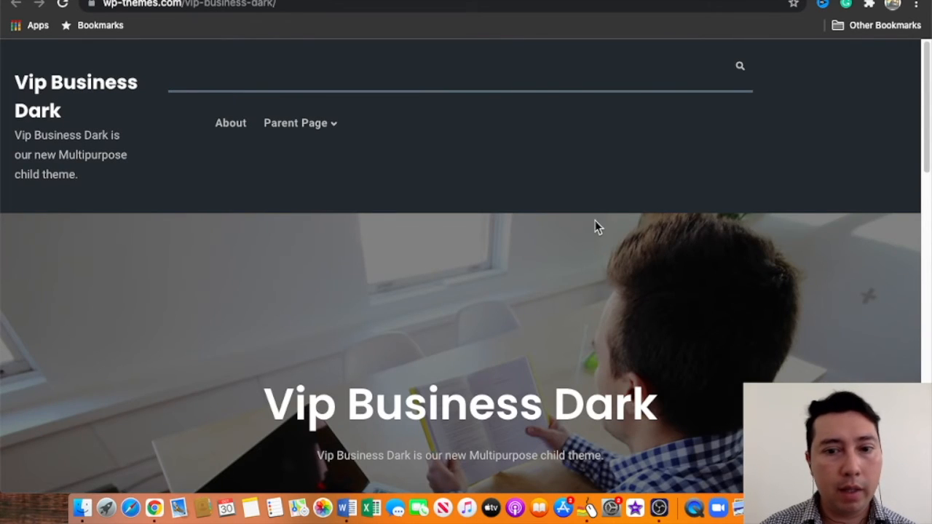
{"action": "scroll", "coordinate": [597, 227], "scroll_direction": "down", "scroll_amount": 10}
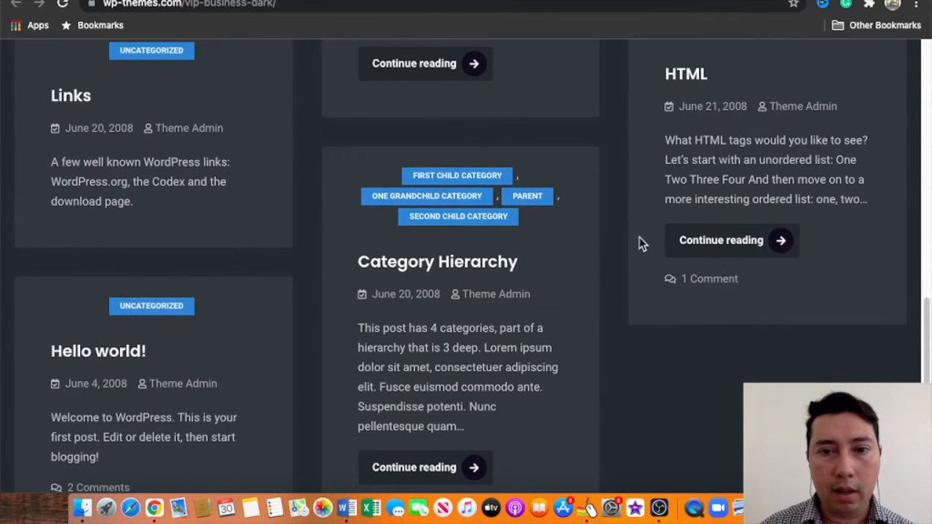
{"action": "scroll", "coordinate": [618, 252], "scroll_direction": "down", "scroll_amount": 3}
{"action": "scroll", "coordinate": [613, 297], "scroll_direction": "up", "scroll_amount": 1}
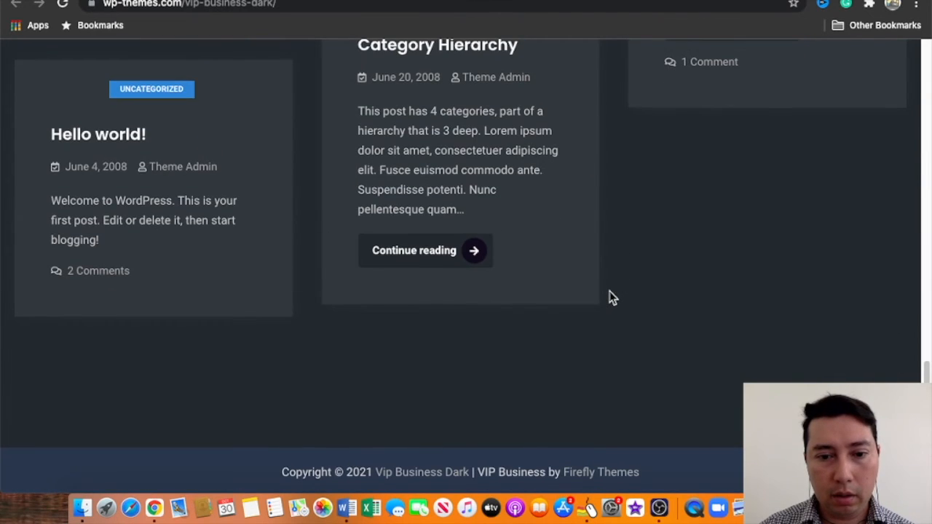
Step: Review the Vip Business Dark demo's header menu, banner and post grid, and return to the theme selection
{"action": "scroll", "coordinate": [612, 297], "scroll_direction": "up", "scroll_amount": 20}
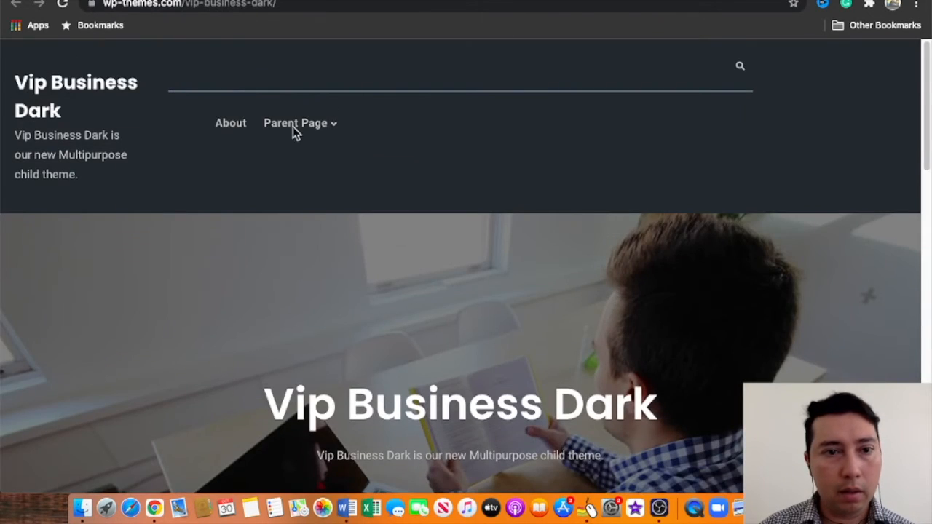
{"action": "scroll", "coordinate": [290, 189], "scroll_direction": "down", "scroll_amount": 10}
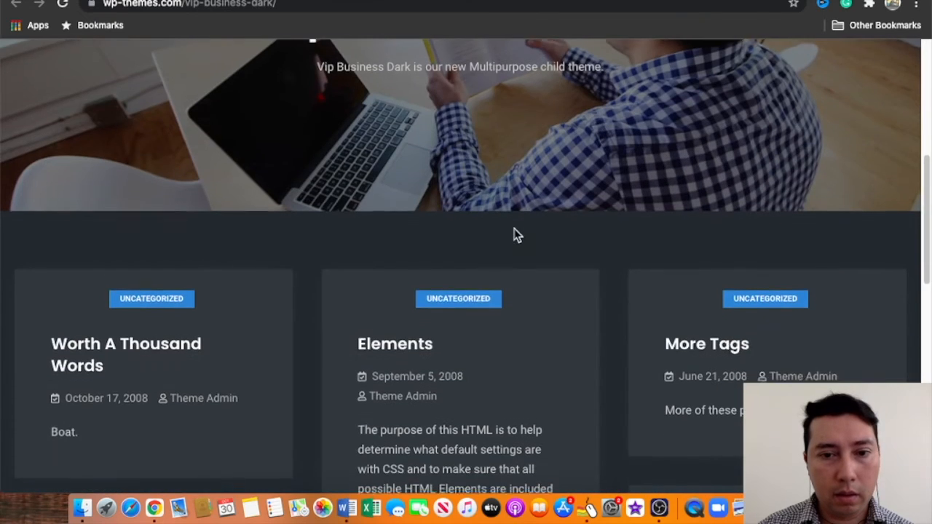
{"action": "scroll", "coordinate": [495, 262], "scroll_direction": "down", "scroll_amount": 1}
{"action": "scroll", "coordinate": [593, 348], "scroll_direction": "down", "scroll_amount": 3}
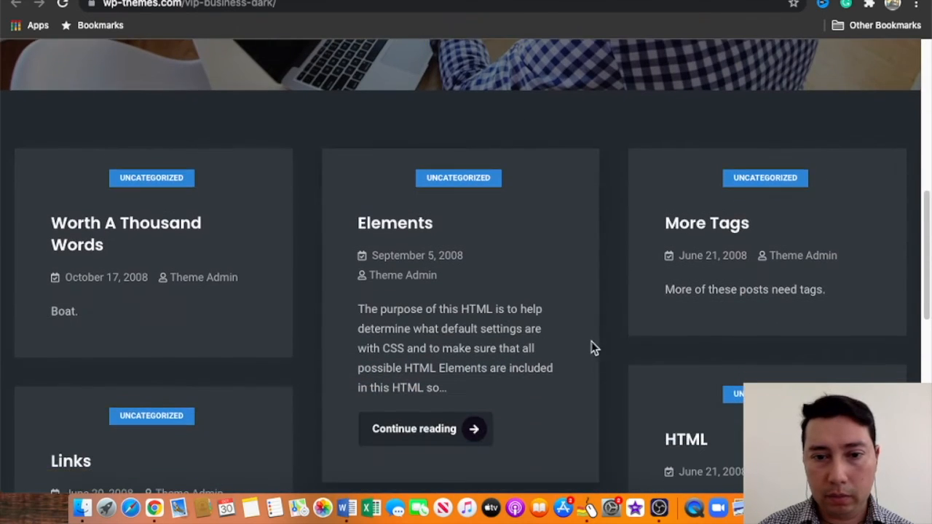
{"action": "scroll", "coordinate": [610, 349], "scroll_direction": "down", "scroll_amount": 10}
{"action": "scroll", "coordinate": [610, 350], "scroll_direction": "up", "scroll_amount": 20}
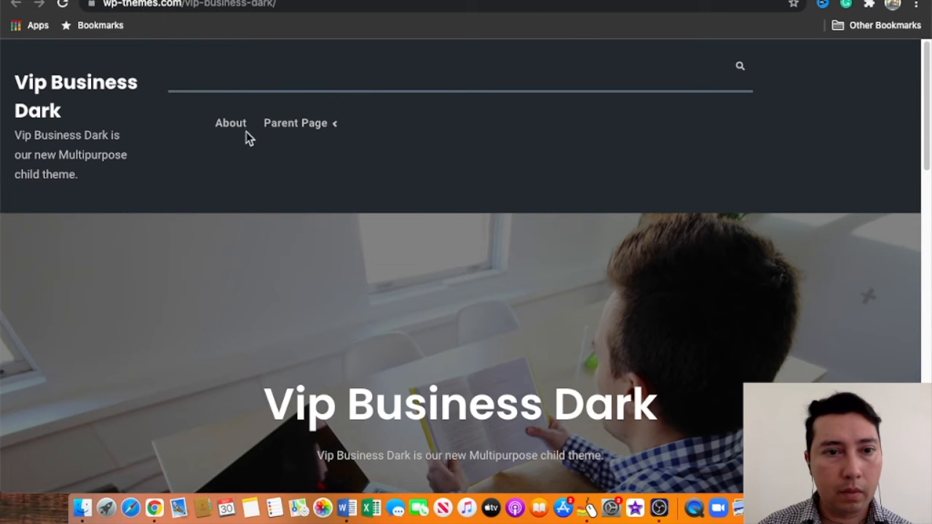
{"action": "scroll", "coordinate": [314, 184], "scroll_direction": "down", "scroll_amount": 2}
{"action": "scroll", "coordinate": [315, 184], "scroll_direction": "up", "scroll_amount": 2}
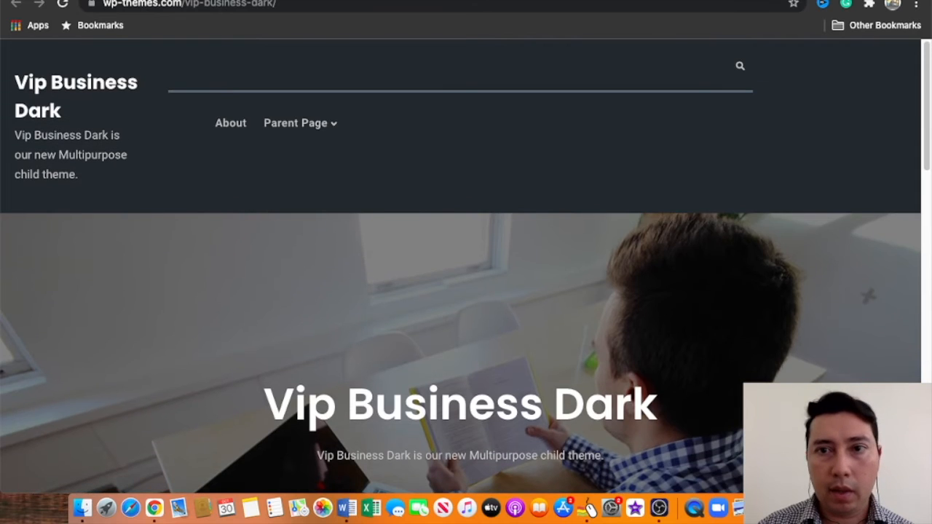
{"action": "key", "text": "super+w"}
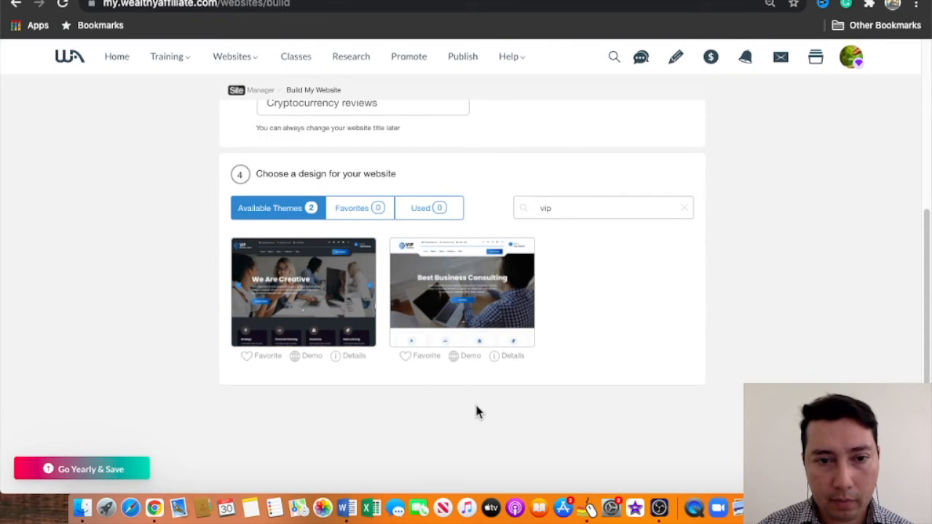
Step: Open the demo of the light VIP Business theme and look through its page layout
{"action": "left_click", "coordinate": [471, 358]}
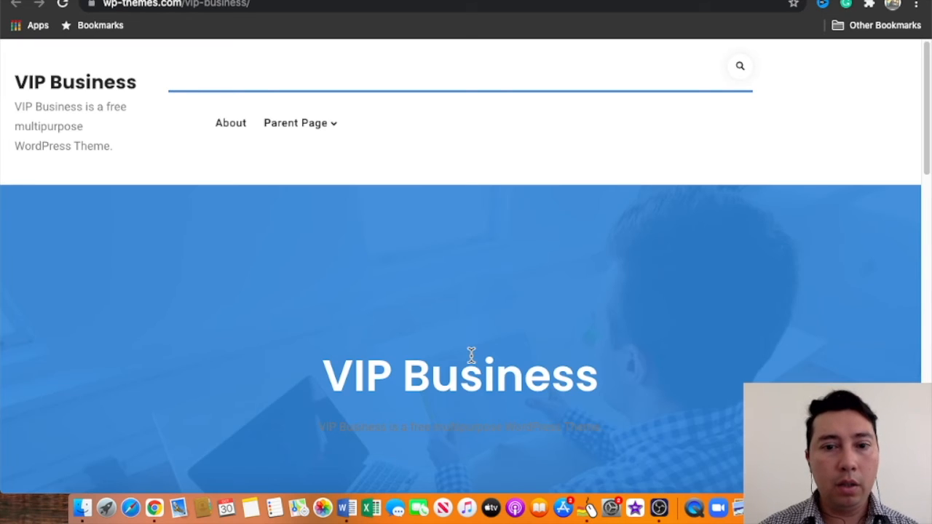
{"action": "scroll", "coordinate": [630, 317], "scroll_direction": "down", "scroll_amount": 15}
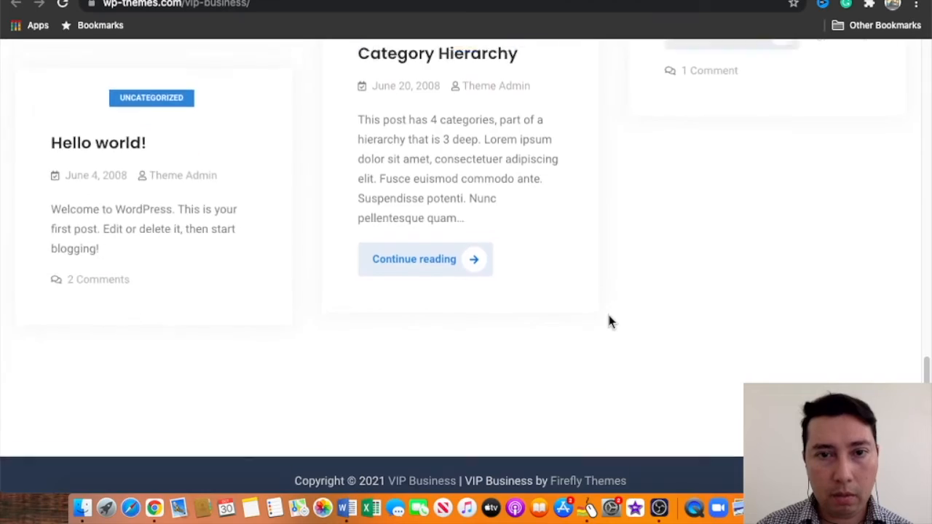
{"action": "scroll", "coordinate": [610, 322], "scroll_direction": "up", "scroll_amount": 5}
{"action": "scroll", "coordinate": [631, 333], "scroll_direction": "up", "scroll_amount": 10}
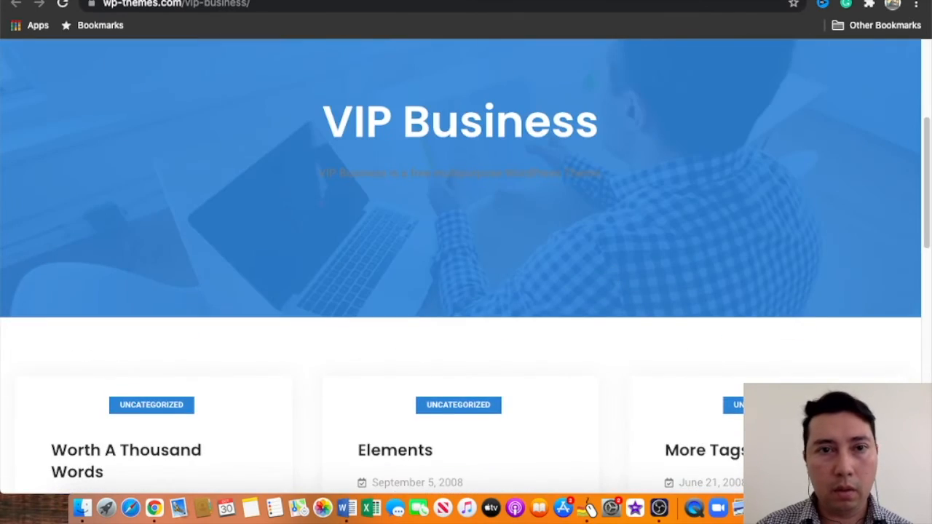
Step: Compare the Vip Business Dark demo with the light VIP Business demo, and return to the theme selection
{"action": "left_click", "coordinate": [573, 1]}
{"action": "scroll", "coordinate": [514, 231], "scroll_direction": "down", "scroll_amount": 15}
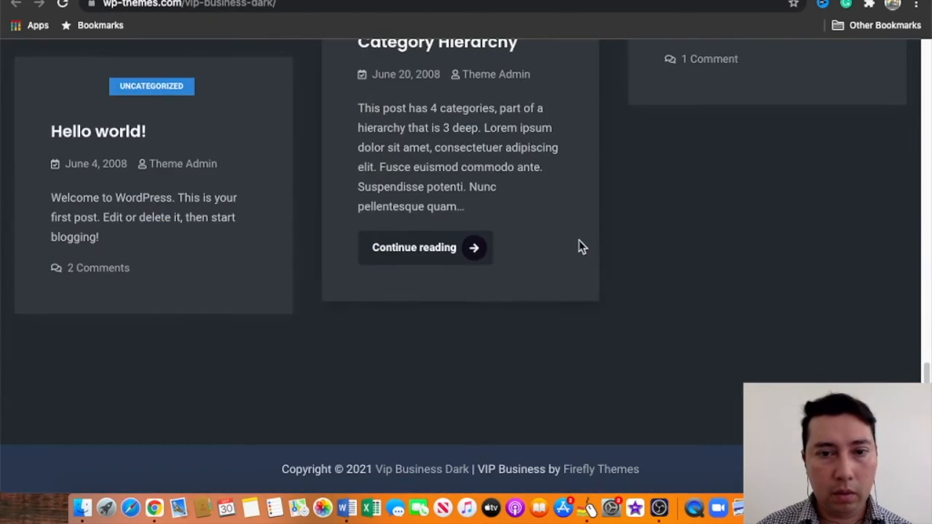
{"action": "scroll", "coordinate": [585, 246], "scroll_direction": "up", "scroll_amount": 3}
{"action": "scroll", "coordinate": [586, 246], "scroll_direction": "up", "scroll_amount": 10}
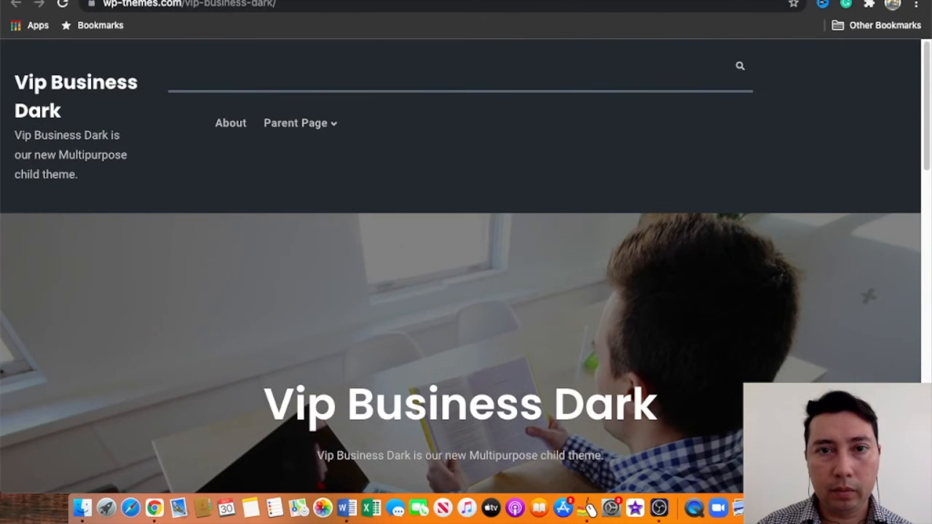
{"action": "left_click", "coordinate": [515, 1]}
{"action": "left_click", "coordinate": [573, 2]}
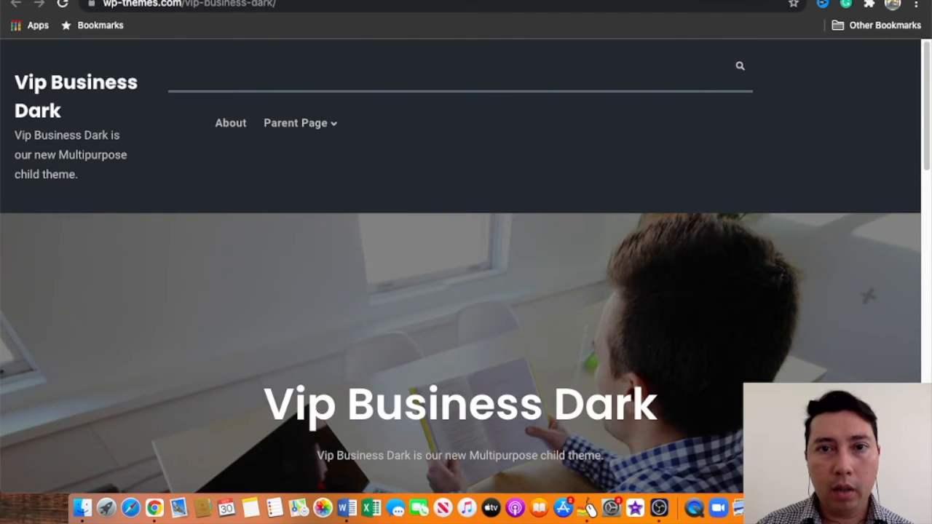
{"action": "left_click", "coordinate": [514, 2]}
{"action": "left_click", "coordinate": [573, 1]}
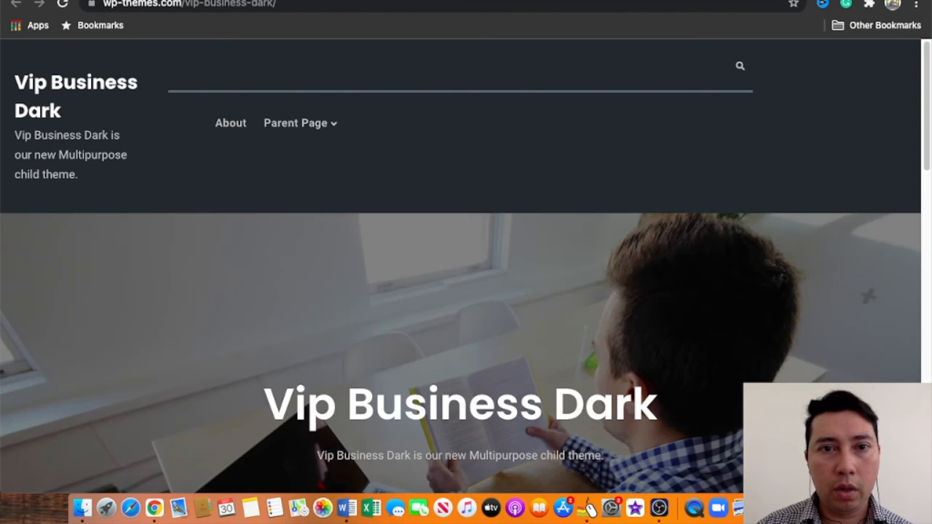
{"action": "scroll", "coordinate": [555, 261], "scroll_direction": "down", "scroll_amount": 10}
{"action": "scroll", "coordinate": [558, 243], "scroll_direction": "up", "scroll_amount": 10}
{"action": "left_click", "coordinate": [564, 3]}
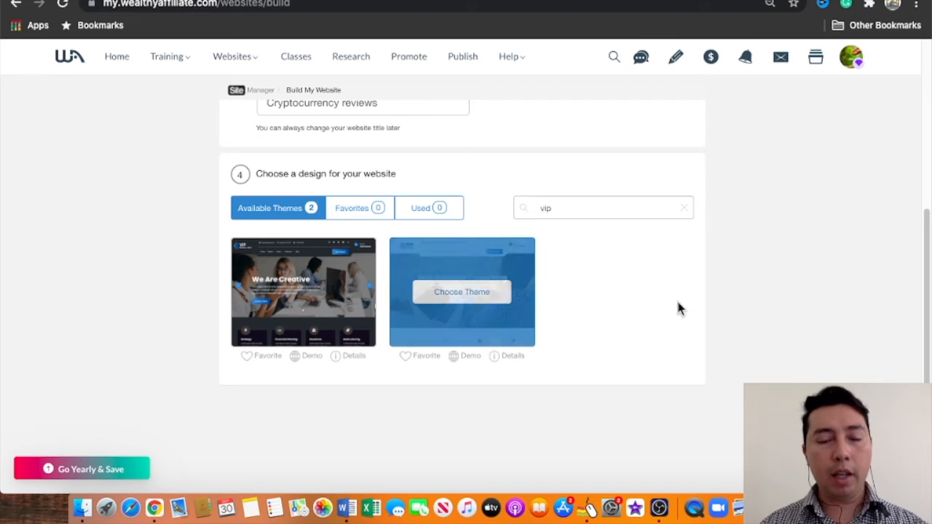
Step: Choose the Vip Business Dark theme and build the Cryptocurrency reviews website on cryptoceshar.com
{"action": "mouse_move", "coordinate": [291, 335]}
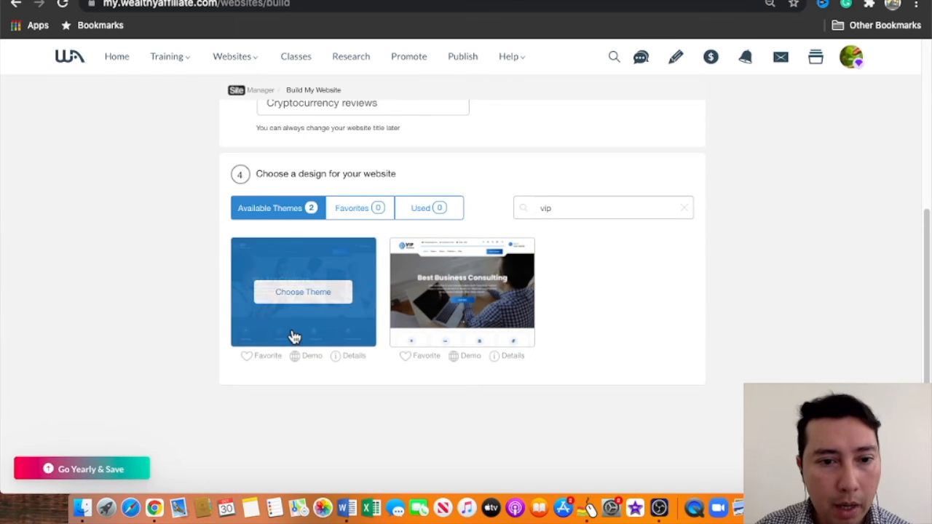
{"action": "left_click", "coordinate": [303, 292]}
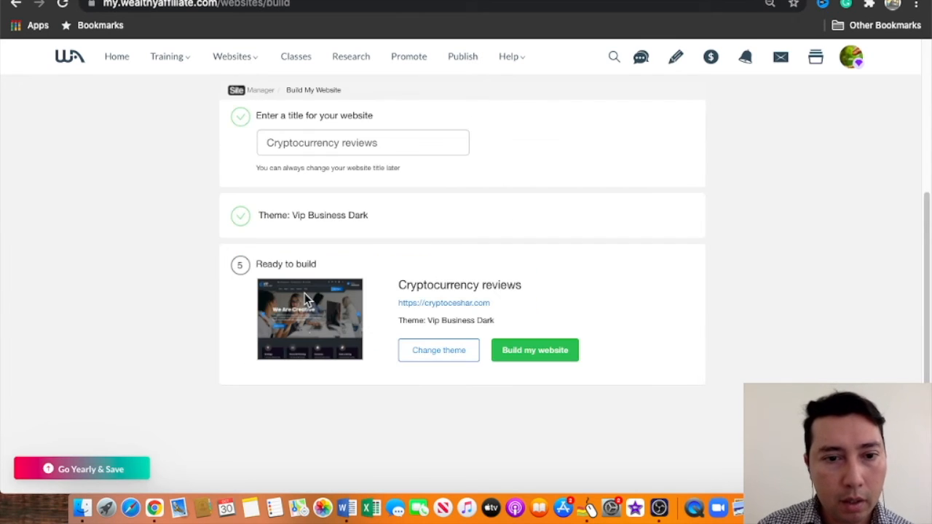
{"action": "left_click", "coordinate": [541, 356]}
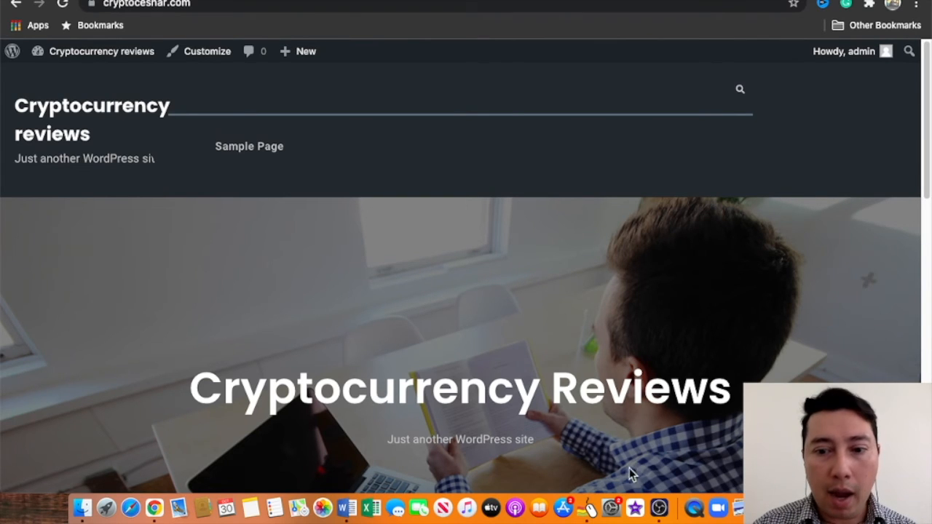
Step: Examine the homepage of the new cryptoceshar.com site, from its address and header down to the archives, categories and footer
{"action": "left_click", "coordinate": [589, 509]}
{"action": "mouse_move", "coordinate": [97, 1]}
{"action": "left_mouse_down"}
{"action": "mouse_move", "coordinate": [182, 18]}
{"action": "mouse_move", "coordinate": [189, 5]}
{"action": "left_mouse_up"}
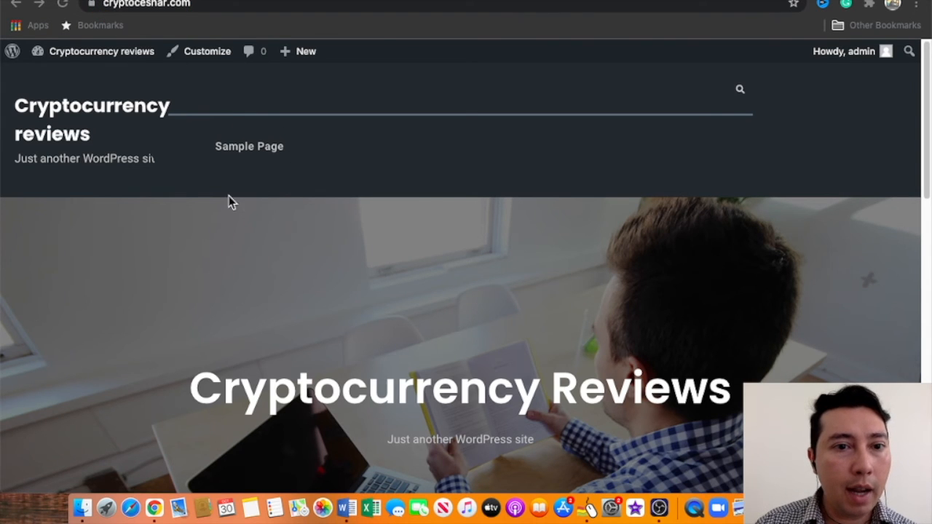
{"action": "scroll", "coordinate": [255, 204], "scroll_direction": "down", "scroll_amount": 5}
{"action": "scroll", "coordinate": [291, 206], "scroll_direction": "down", "scroll_amount": 10}
{"action": "scroll", "coordinate": [578, 252], "scroll_direction": "up", "scroll_amount": 10}
{"action": "scroll", "coordinate": [485, 278], "scroll_direction": "down", "scroll_amount": 15}
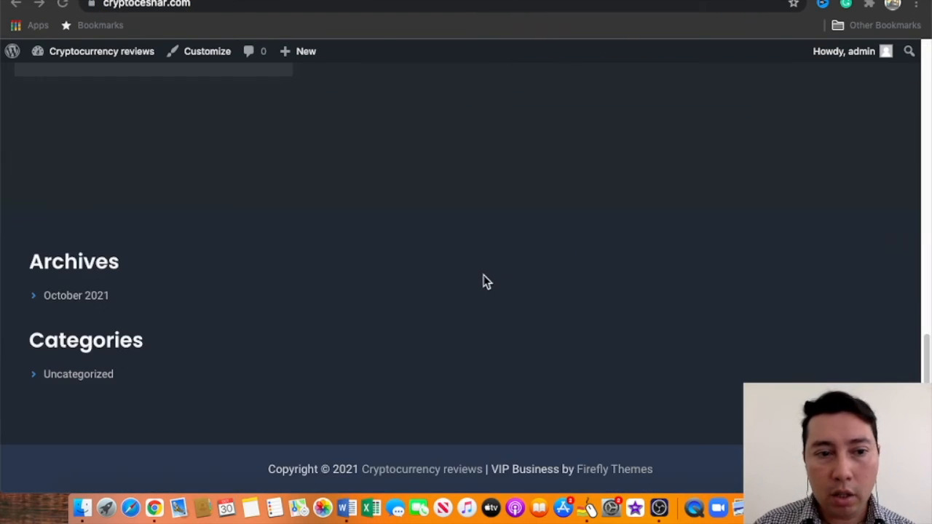
{"action": "scroll", "coordinate": [482, 281], "scroll_direction": "up", "scroll_amount": 15}
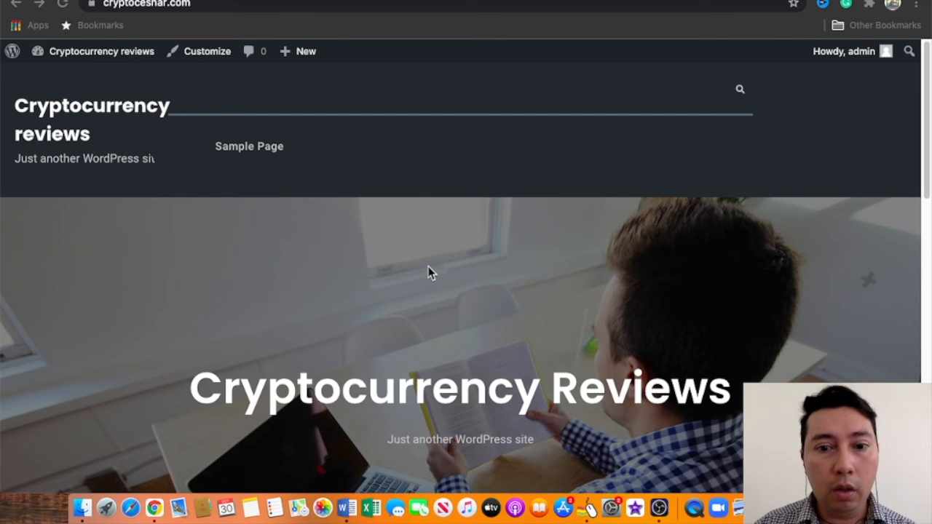
{"action": "scroll", "coordinate": [429, 271], "scroll_direction": "down", "scroll_amount": 15}
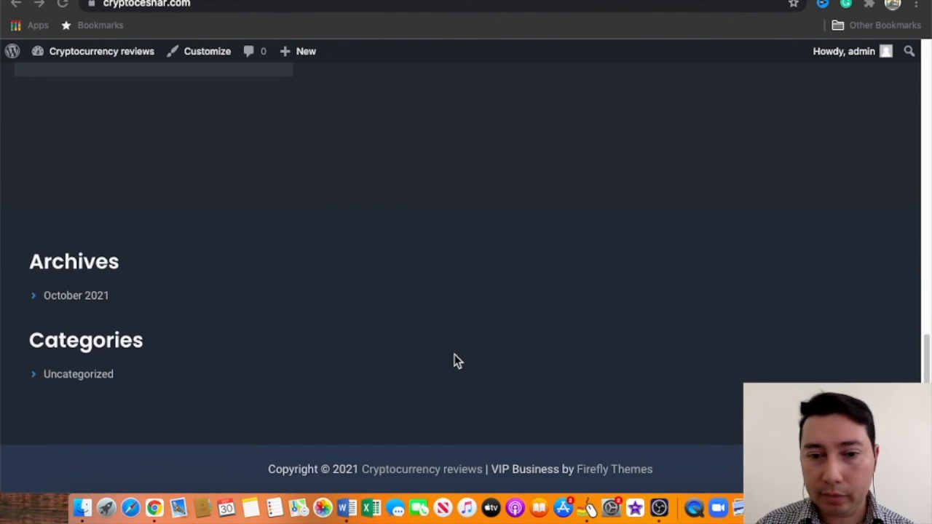
{"action": "scroll", "coordinate": [455, 342], "scroll_direction": "up", "scroll_amount": 15}
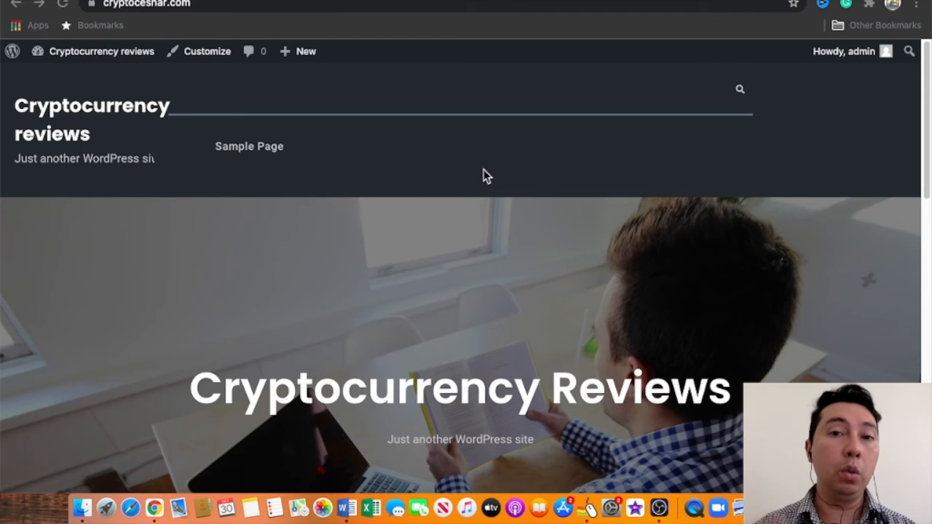
{"action": "scroll", "coordinate": [477, 173], "scroll_direction": "down", "scroll_amount": 15}
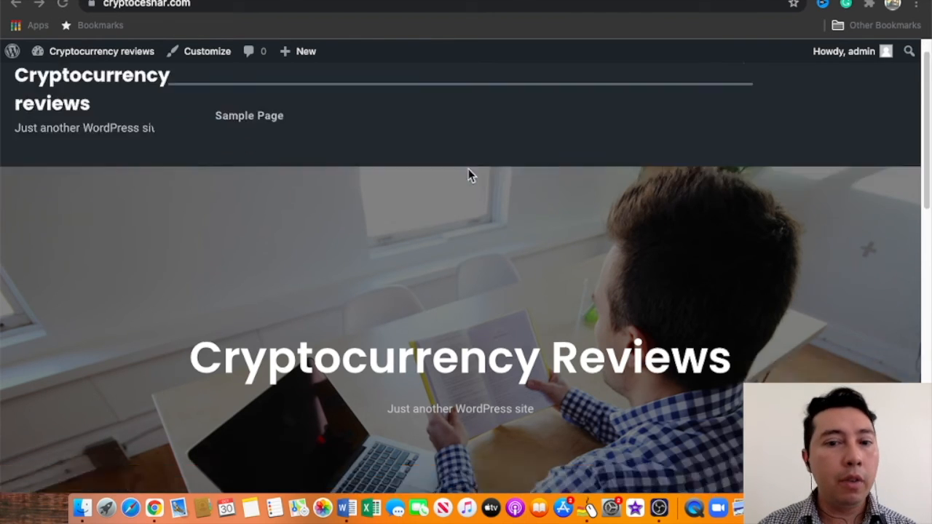
{"action": "scroll", "coordinate": [462, 191], "scroll_direction": "up", "scroll_amount": 15}
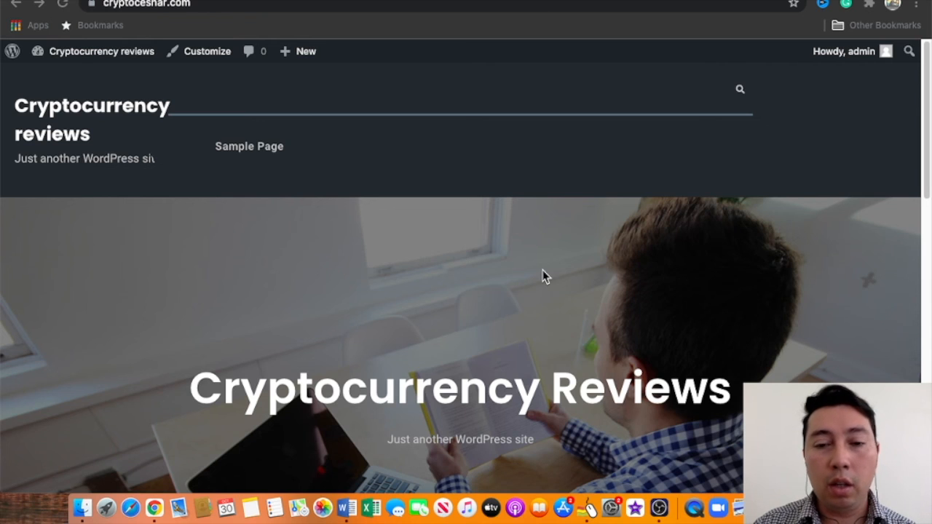
{"action": "scroll", "coordinate": [544, 316], "scroll_direction": "down", "scroll_amount": 12}
{"action": "scroll", "coordinate": [544, 317], "scroll_direction": "up", "scroll_amount": 12}
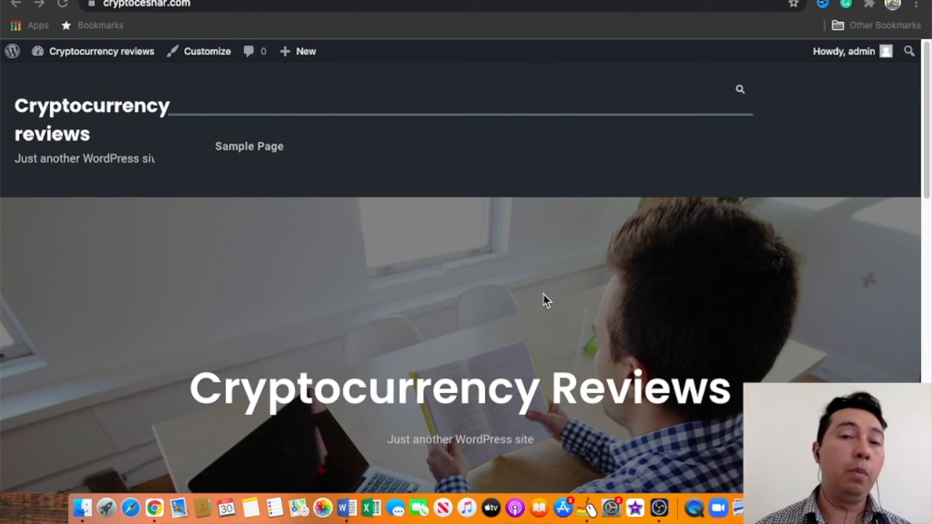